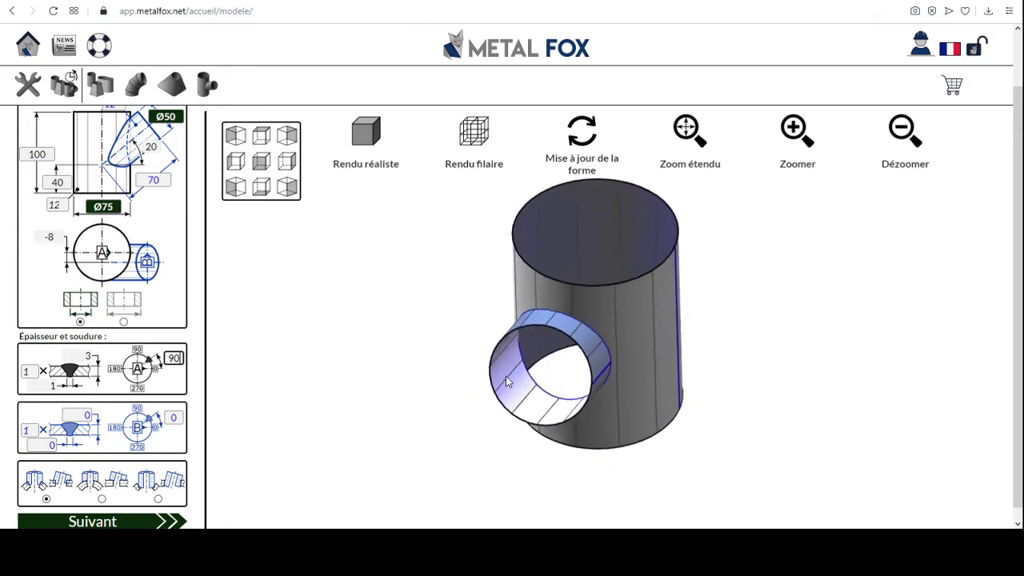
Make branch B in 2 parts and set its weld seam angle to 90°
{"action": "left_click", "coordinate": [35, 430]}
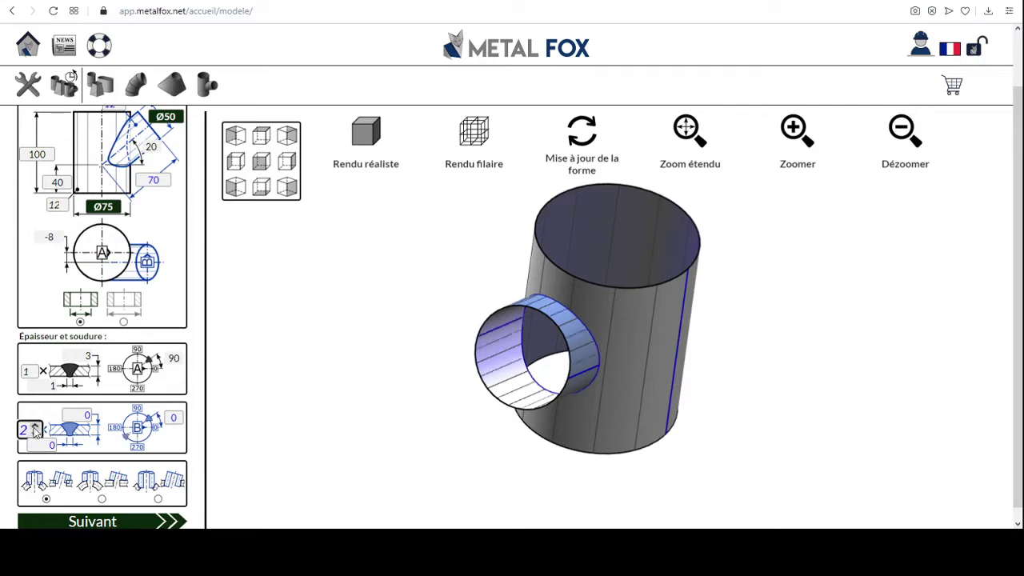
{"action": "left_click_drag", "start_coordinate": [579, 371], "coordinate": [571, 326]}
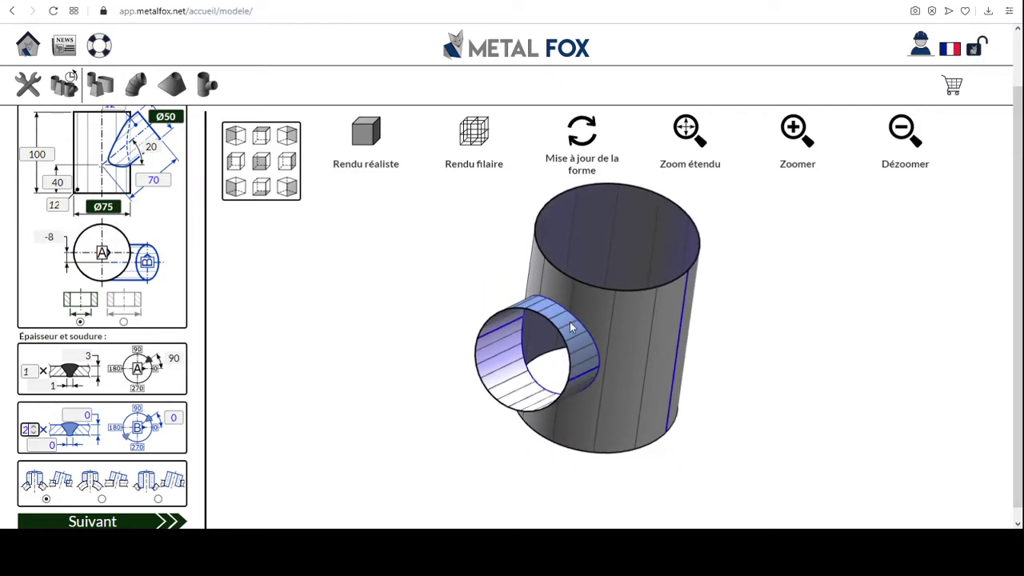
{"action": "left_click", "coordinate": [174, 416]}
{"action": "type", "text": "90"}
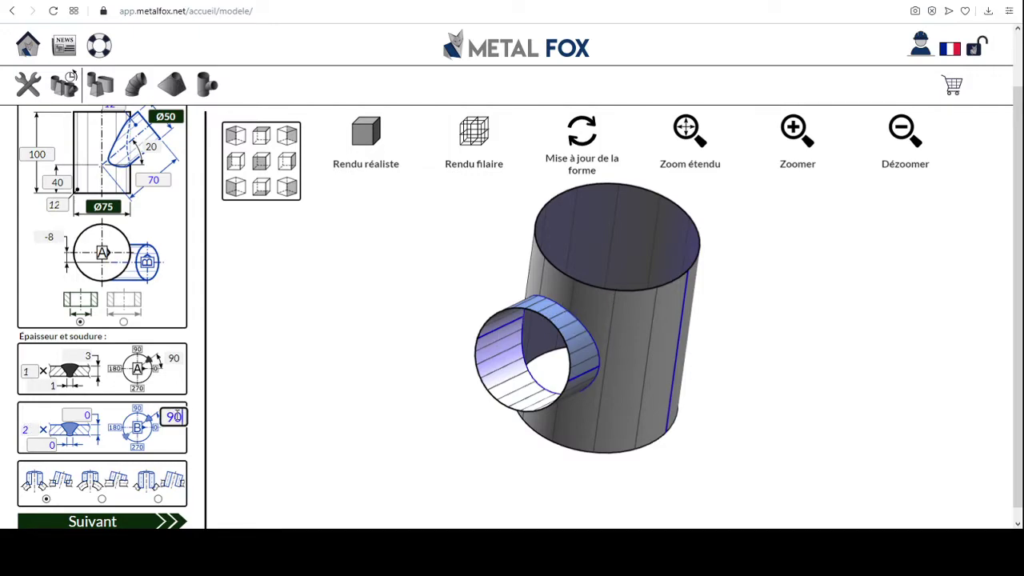
{"action": "mouse_move", "coordinate": [625, 343]}
{"action": "left_mouse_down"}
{"action": "mouse_move", "coordinate": [621, 304]}
{"action": "mouse_move", "coordinate": [611, 330]}
{"action": "left_mouse_up"}
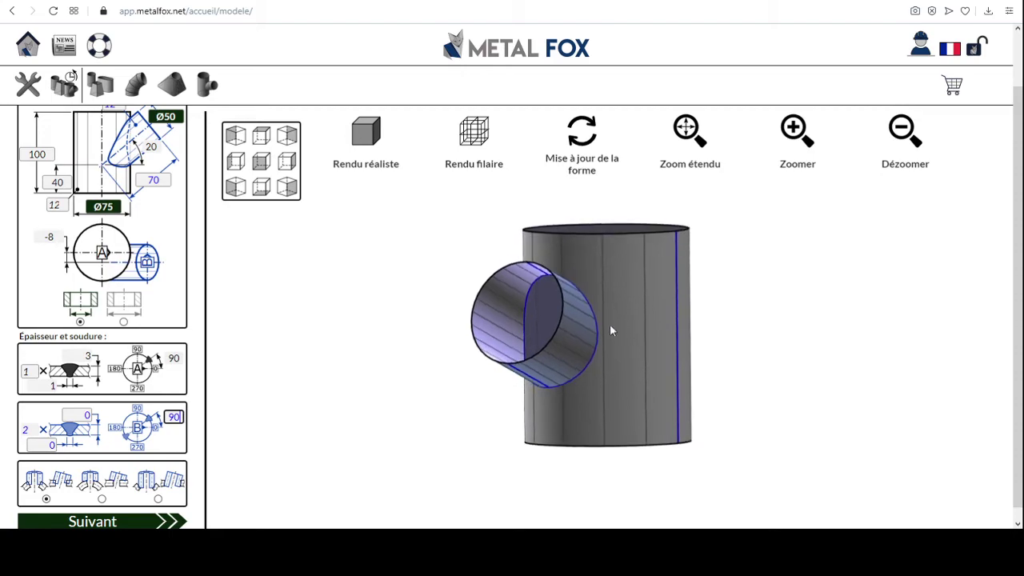
Set the number of facets for branch B to 6
{"action": "scroll", "coordinate": [104, 314], "scroll_direction": "up", "scroll_amount": 1}
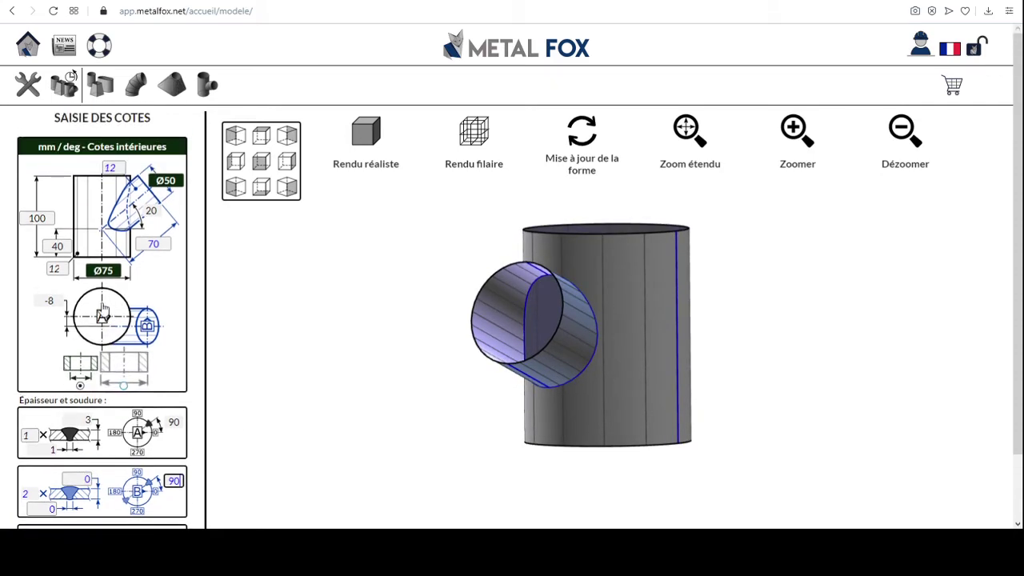
{"action": "left_click", "coordinate": [120, 168]}
{"action": "type", "text": "6"}
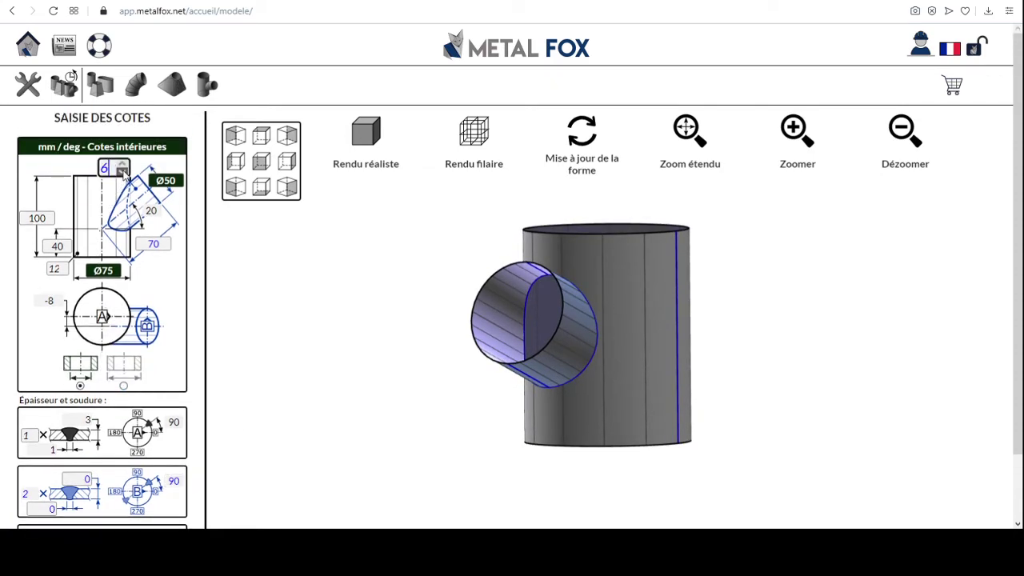
{"action": "left_click_drag", "start_coordinate": [544, 340], "coordinate": [566, 327]}
Set the sheet thickness of branch B to 2 mm and its weld gap to 0
{"action": "scroll", "coordinate": [46, 428], "scroll_direction": "down", "scroll_amount": 1}
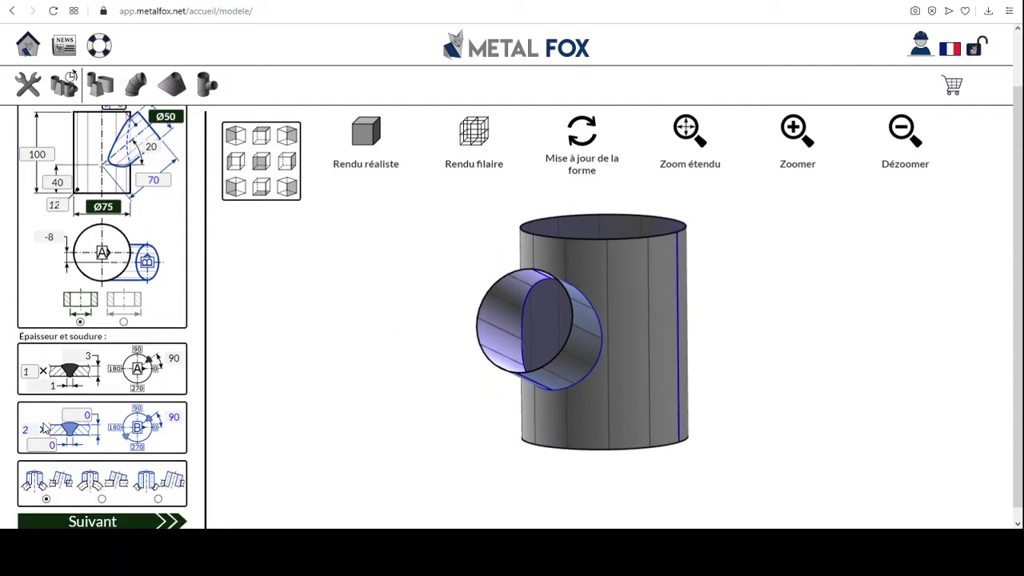
{"action": "left_click", "coordinate": [76, 400]}
{"action": "type", "text": "2"}
{"action": "left_click", "coordinate": [46, 431]}
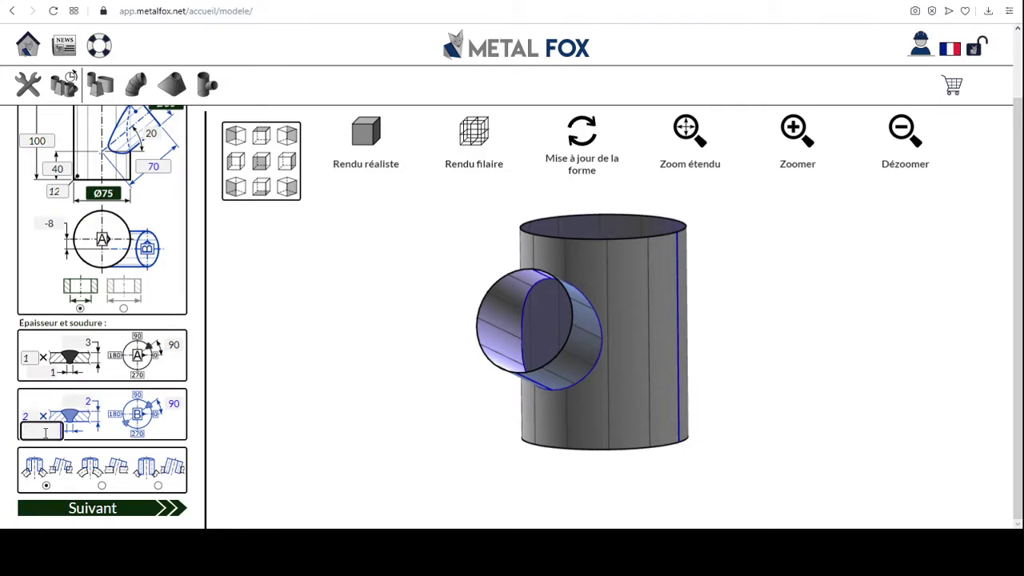
{"action": "key", "text": "Return"}
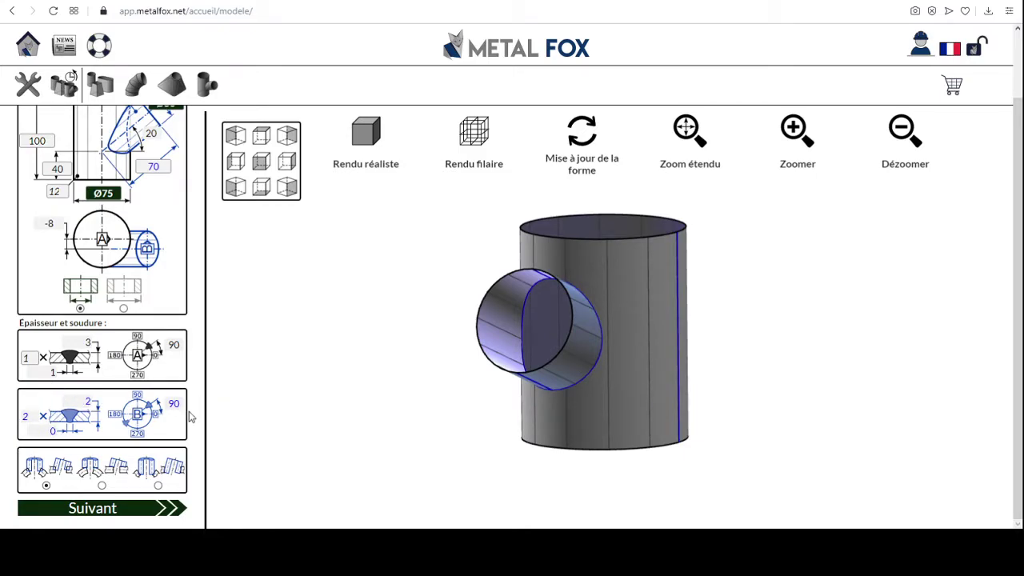
{"action": "left_click_drag", "start_coordinate": [600, 334], "coordinate": [616, 311]}
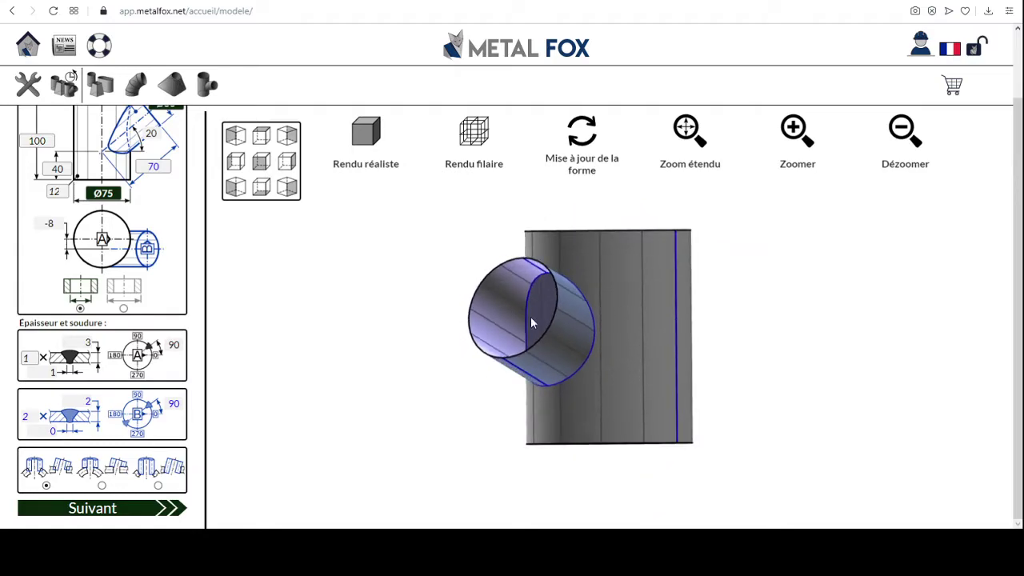
Set the length of branch B to 100 mm
{"action": "scroll", "coordinate": [104, 250], "scroll_direction": "up", "scroll_amount": 1}
{"action": "left_click", "coordinate": [151, 244]}
{"action": "type", "text": "100"}
{"action": "key", "text": "Return"}
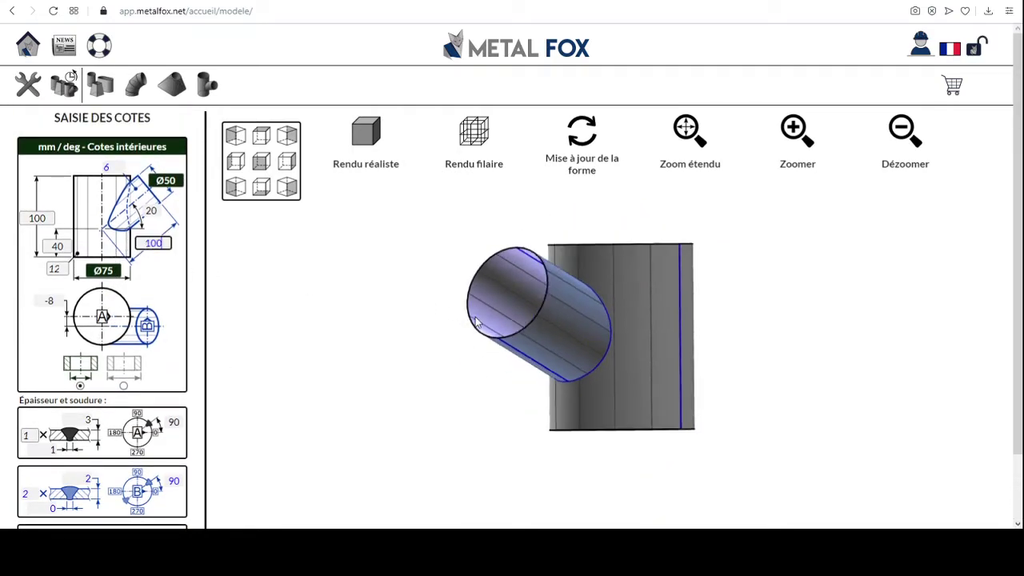
{"action": "left_click_drag", "start_coordinate": [592, 318], "coordinate": [654, 319]}
Choose the third placement option, with branch B passing into the opening of pipe A, and continue to the dimension validation
{"action": "scroll", "coordinate": [120, 288], "scroll_direction": "down", "scroll_amount": 1}
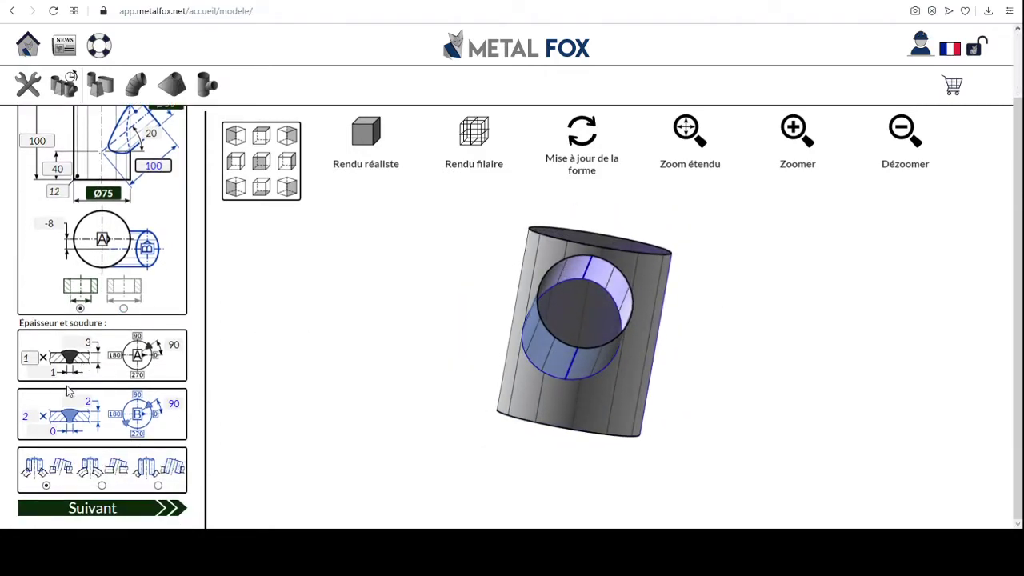
{"action": "mouse_move", "coordinate": [58, 468]}
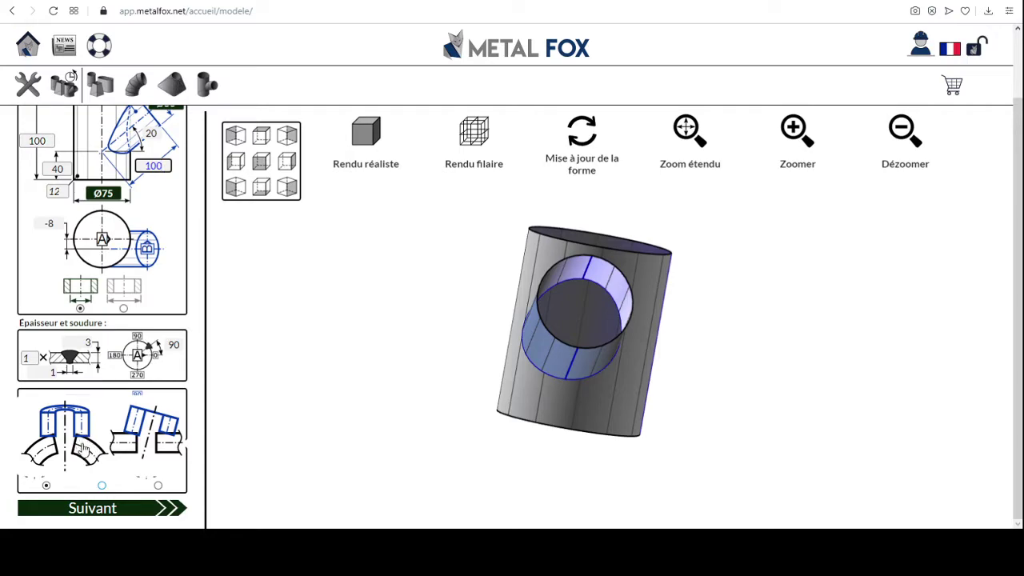
{"action": "left_click", "coordinate": [84, 451]}
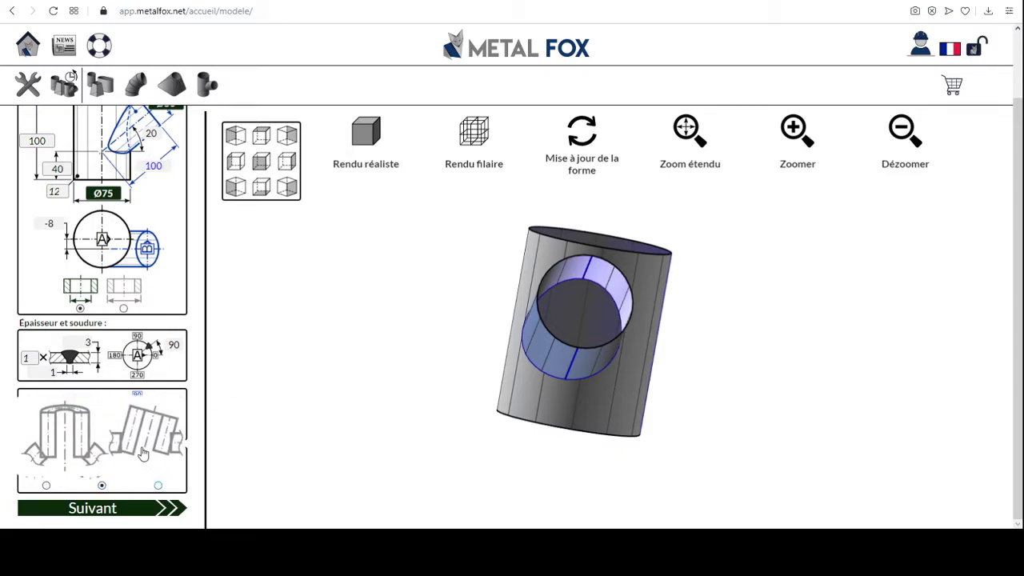
{"action": "left_click", "coordinate": [142, 453]}
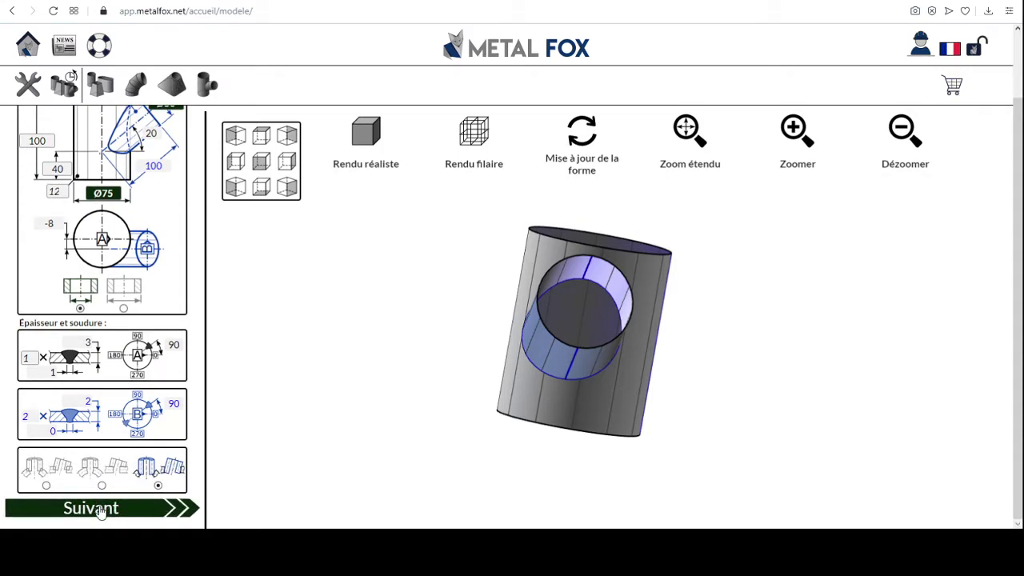
{"action": "left_click", "coordinate": [101, 511]}
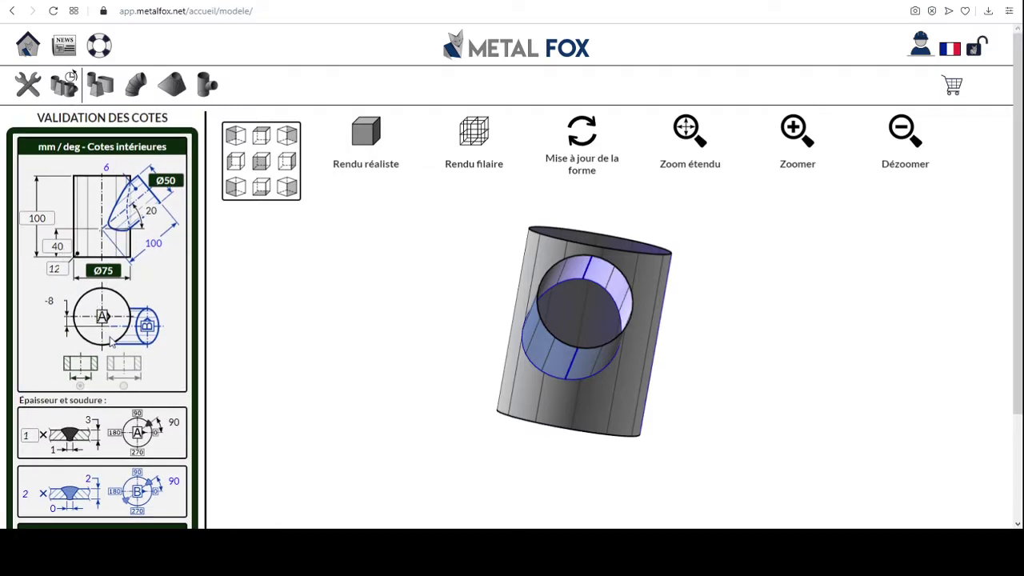
Check the entered dimensions and placement, validate them and continue to the file retrieval page
{"action": "scroll", "coordinate": [82, 352], "scroll_direction": "down", "scroll_amount": 3}
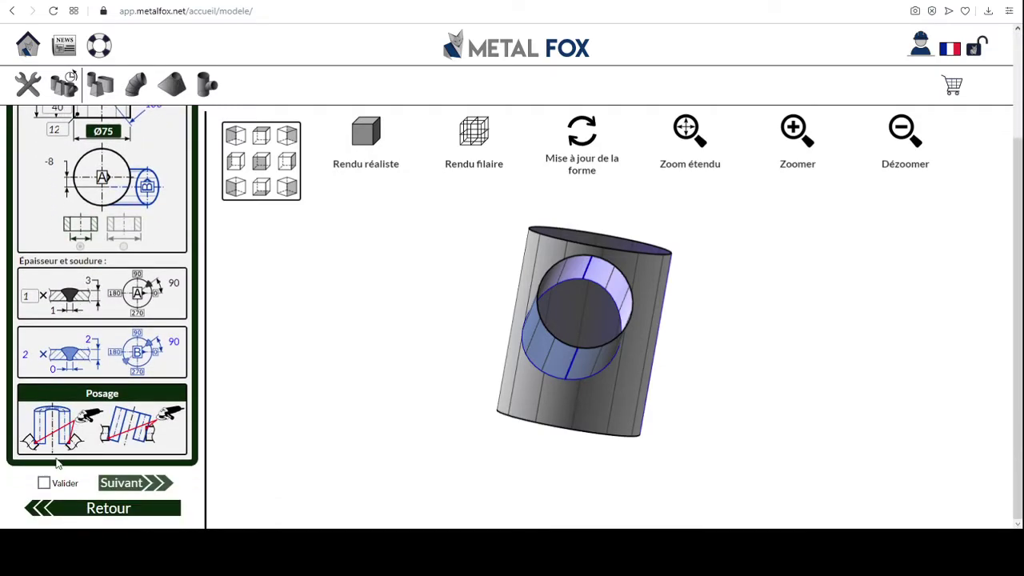
{"action": "left_click_drag", "start_coordinate": [563, 323], "coordinate": [632, 308]}
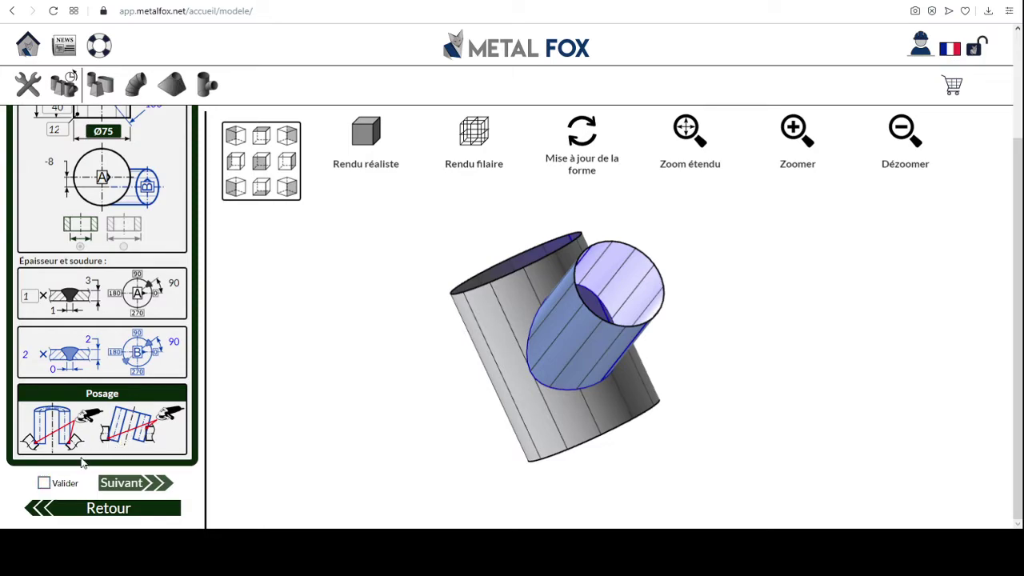
{"action": "left_click", "coordinate": [44, 484]}
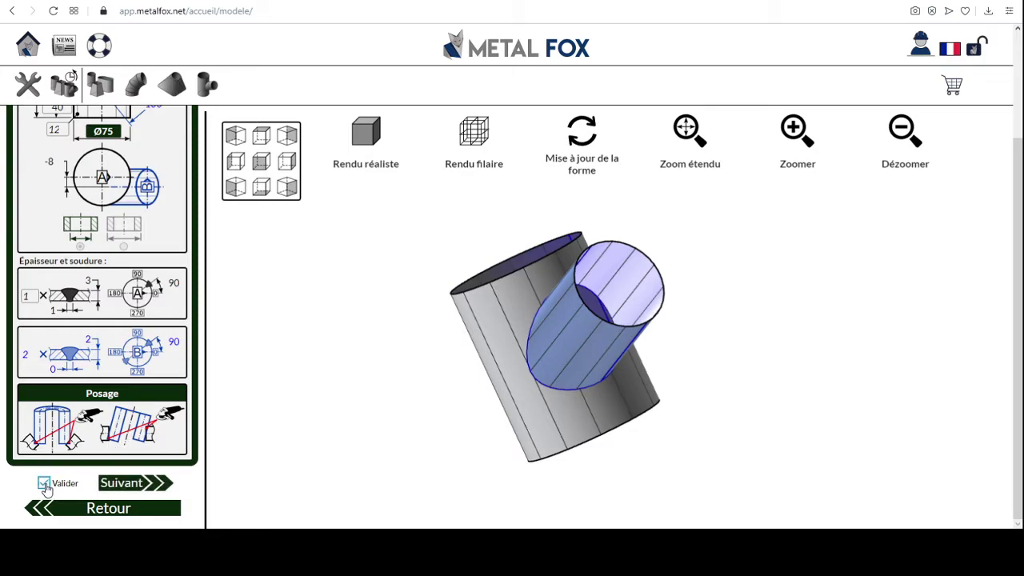
{"action": "left_click", "coordinate": [120, 483]}
{"action": "left_click", "coordinate": [71, 446]}
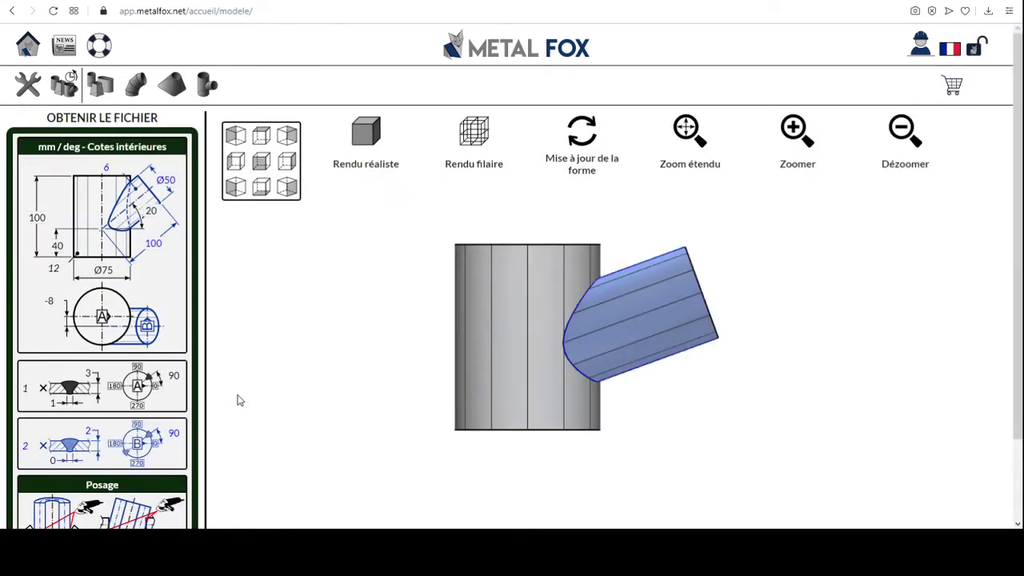
Download the DXF file of the flat patterns and open it in LibreCAD
{"action": "scroll", "coordinate": [145, 398], "scroll_direction": "down", "scroll_amount": 2}
{"action": "left_click", "coordinate": [107, 492]}
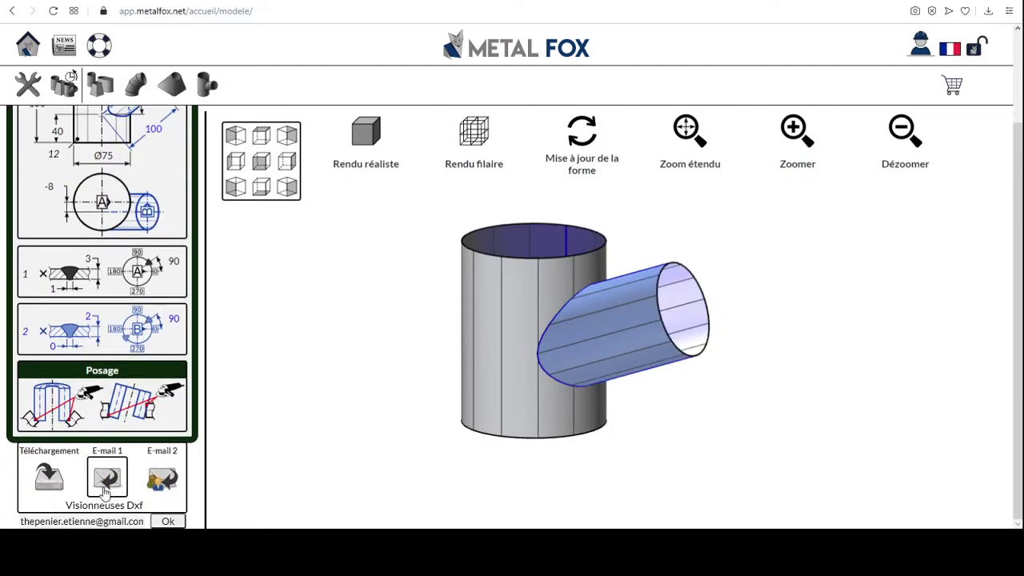
{"action": "left_click", "coordinate": [52, 479]}
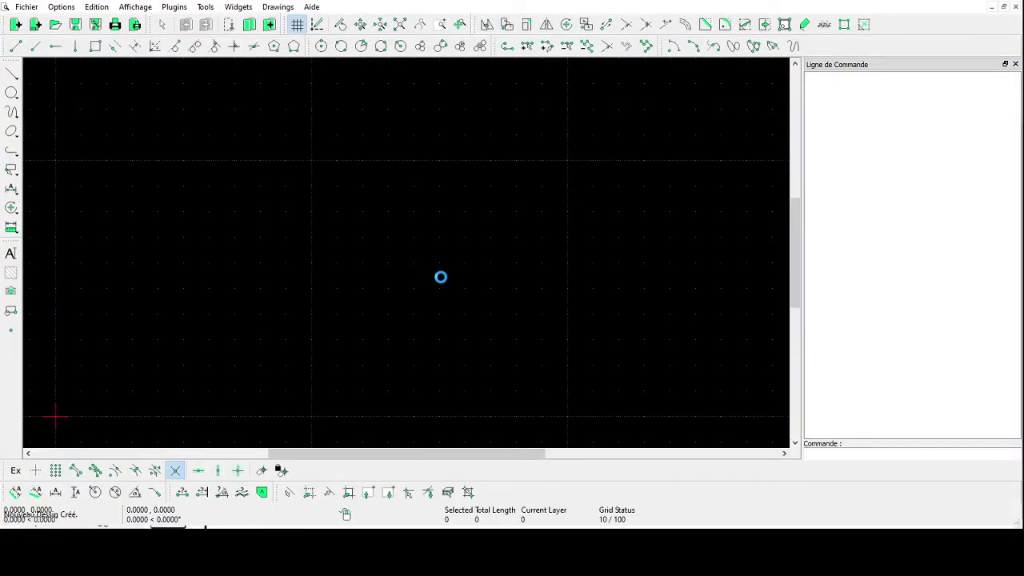
Examine the contour of the branch cutout in the 3 mm flat pattern of pipe A, selecting it to inspect its segments
{"action": "left_click_drag", "start_coordinate": [587, 199], "coordinate": [407, 295]}
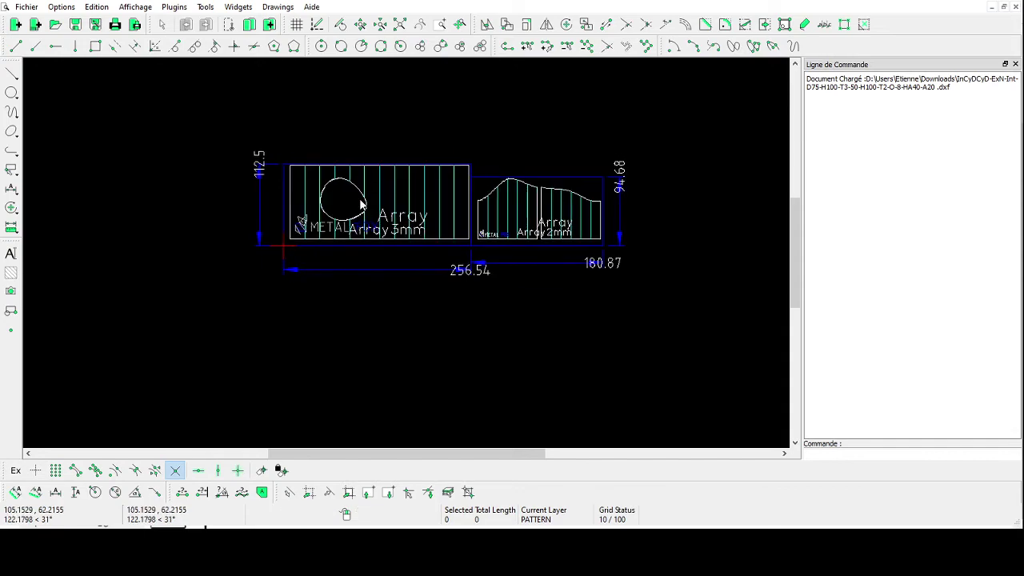
{"action": "scroll", "coordinate": [360, 207], "scroll_direction": "up", "scroll_amount": 1}
{"action": "scroll", "coordinate": [356, 209], "scroll_direction": "up", "scroll_amount": 3}
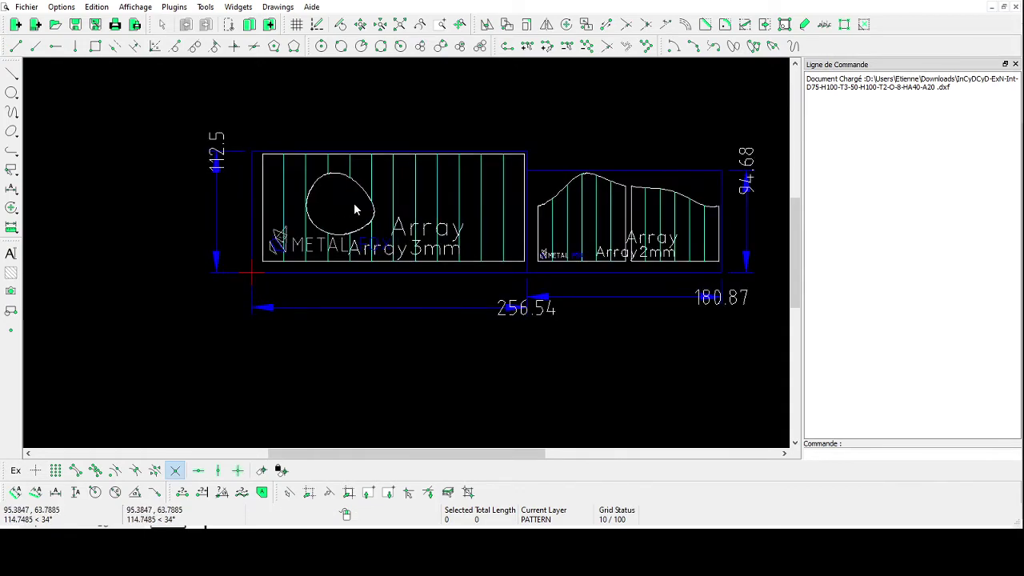
{"action": "scroll", "coordinate": [356, 209], "scroll_direction": "up", "scroll_amount": 4}
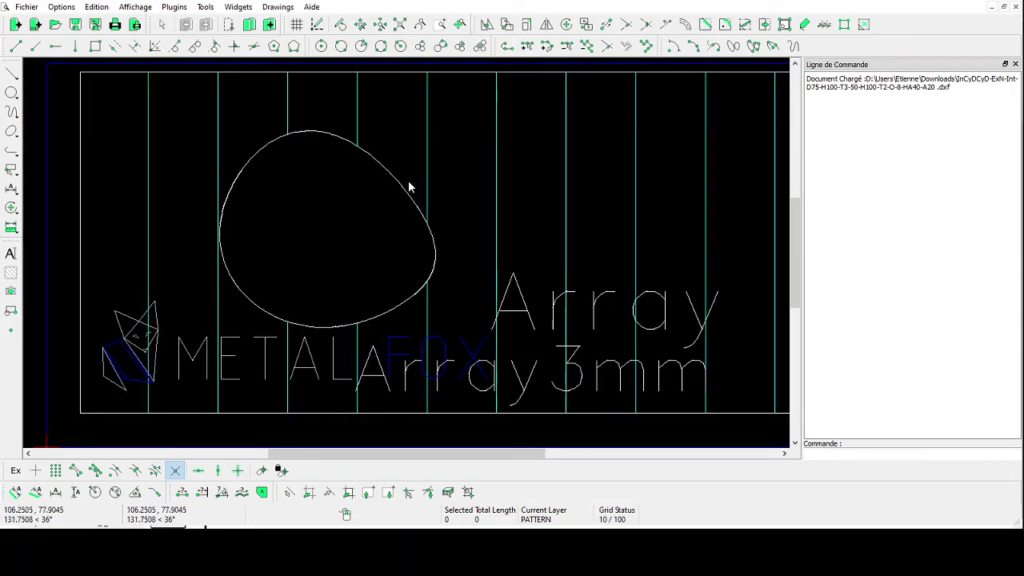
{"action": "scroll", "coordinate": [406, 200], "scroll_direction": "up", "scroll_amount": 1}
{"action": "left_click_drag", "start_coordinate": [410, 175], "coordinate": [386, 221]}
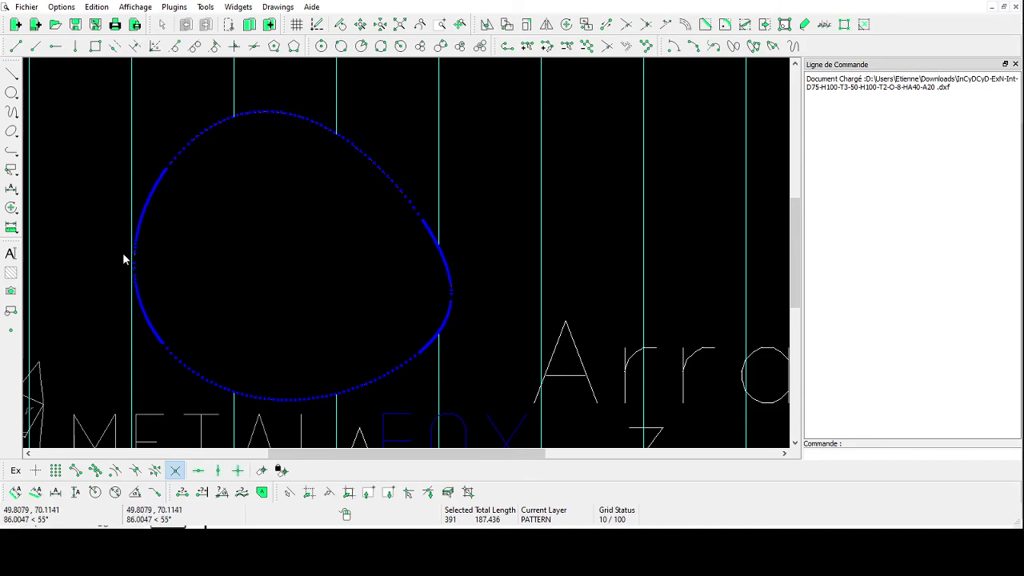
{"action": "scroll", "coordinate": [137, 268], "scroll_direction": "up", "scroll_amount": 6}
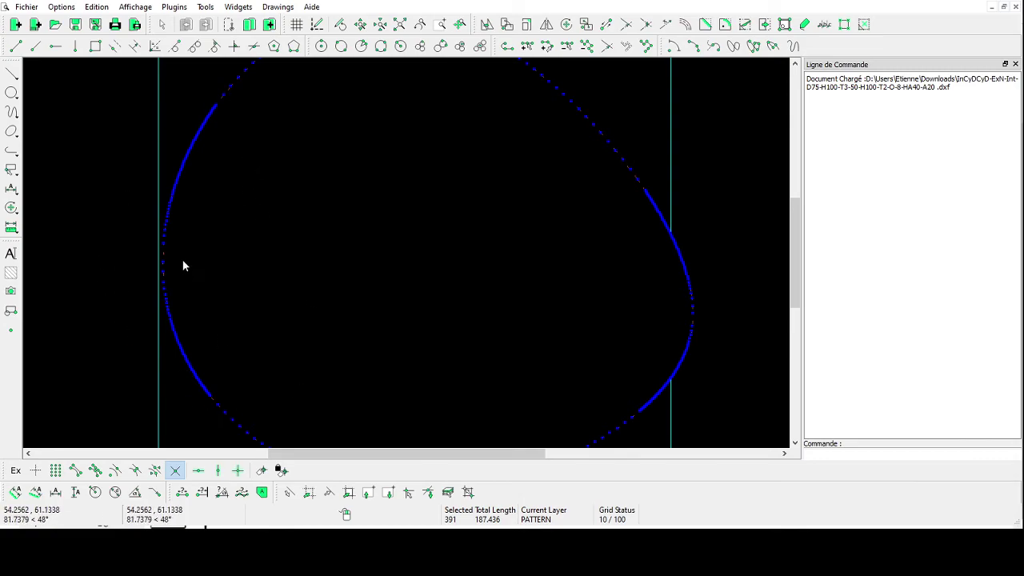
{"action": "scroll", "coordinate": [708, 319], "scroll_direction": "up", "scroll_amount": 3}
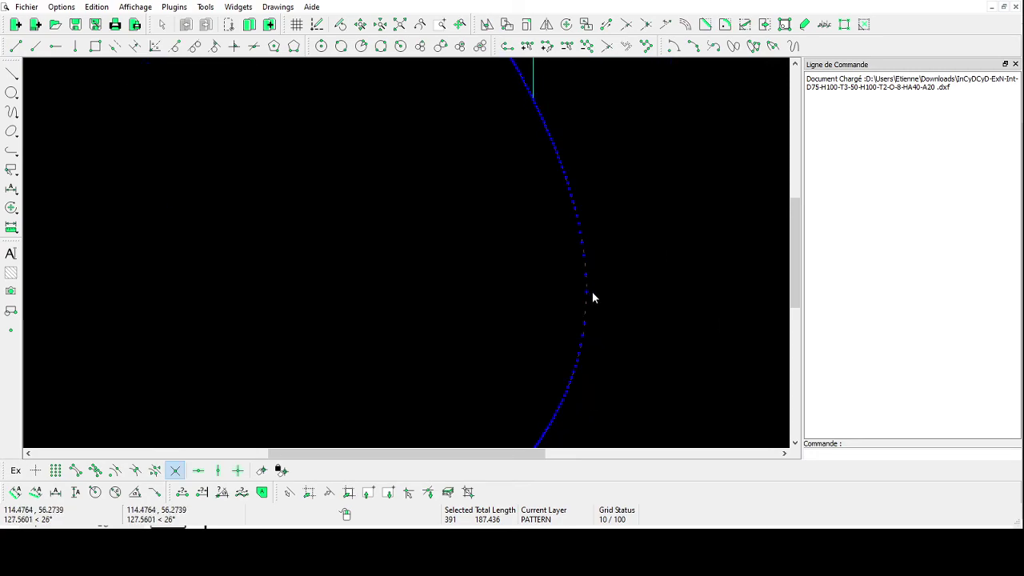
{"action": "scroll", "coordinate": [516, 280], "scroll_direction": "down", "scroll_amount": 3}
{"action": "key", "text": "Escape"}
Examine the two 2 mm flat patterns of branch B beside the main pipe's pattern
{"action": "scroll", "coordinate": [500, 252], "scroll_direction": "down", "scroll_amount": 4}
{"action": "scroll", "coordinate": [498, 252], "scroll_direction": "down", "scroll_amount": 5}
{"action": "scroll", "coordinate": [499, 252], "scroll_direction": "down", "scroll_amount": 3}
{"action": "scroll", "coordinate": [500, 238], "scroll_direction": "right", "scroll_amount": 5}
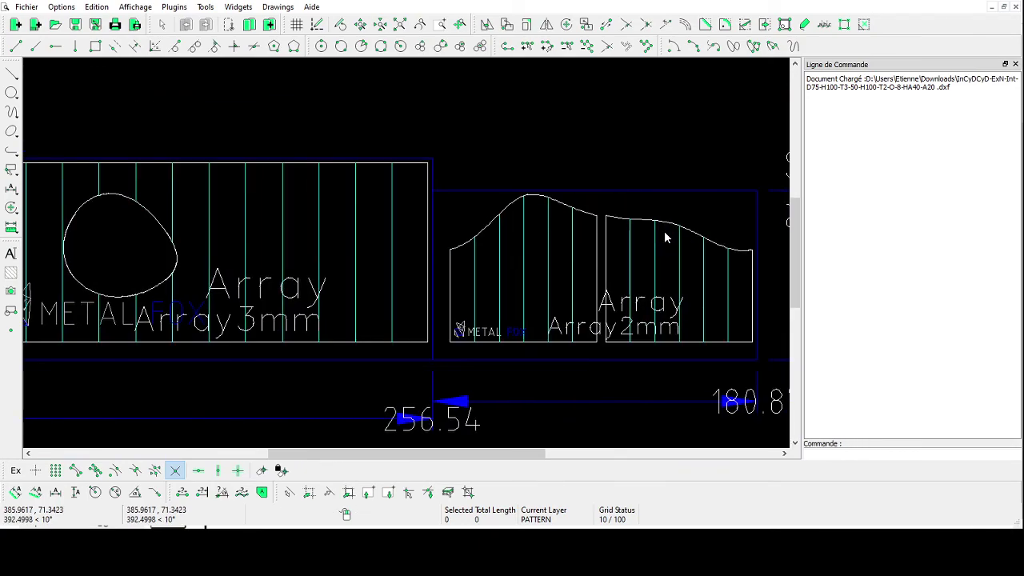
{"action": "scroll", "coordinate": [576, 237], "scroll_direction": "right", "scroll_amount": 3}
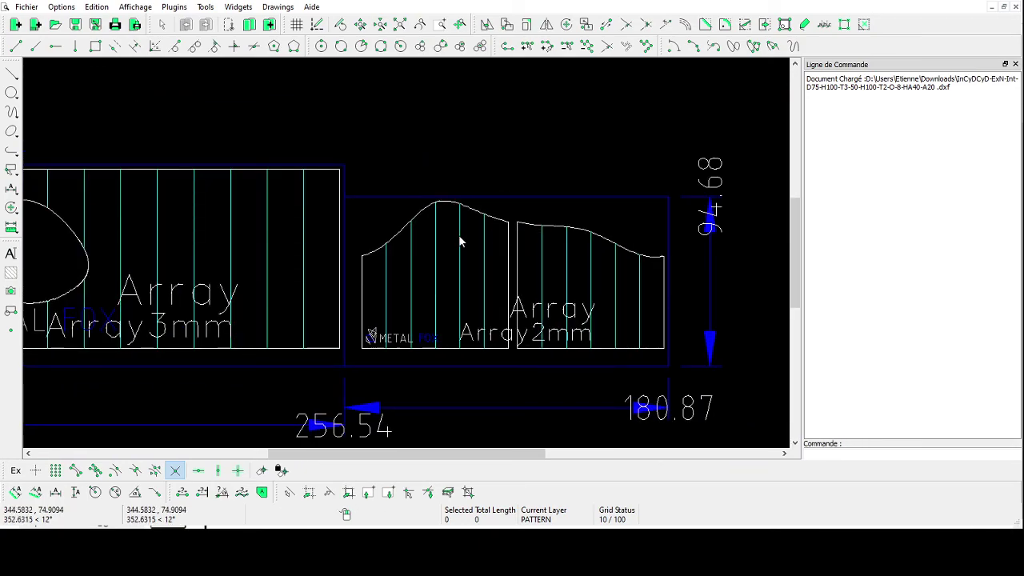